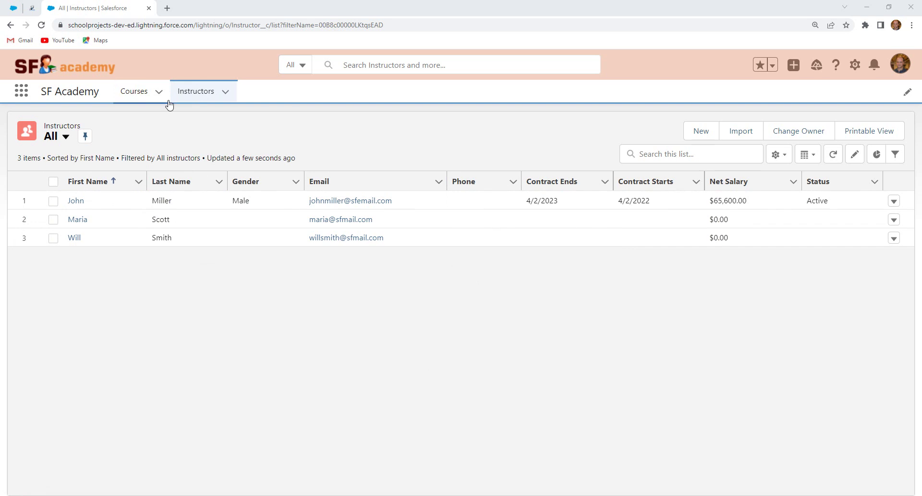
View the Courses list, return to the Instructors list and open the Instructor object's Fields & Relationships in setup
{"action": "left_click", "coordinate": [135, 93]}
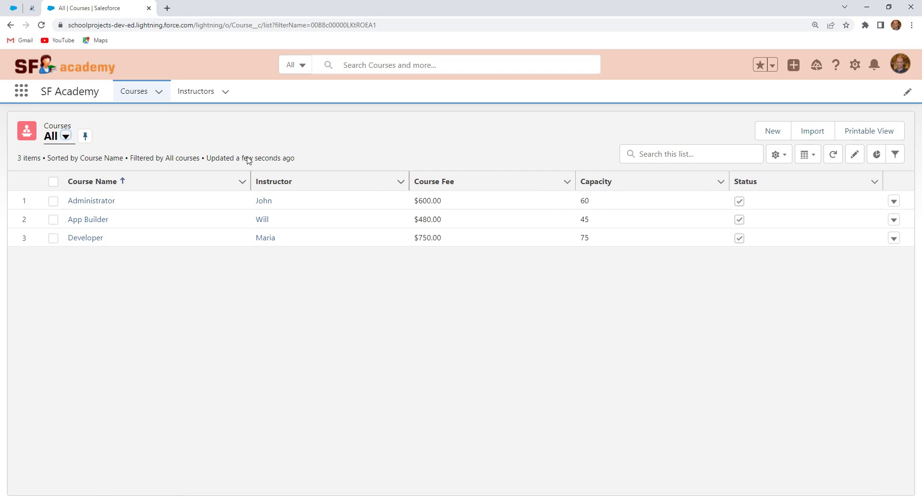
{"action": "left_click", "coordinate": [197, 91]}
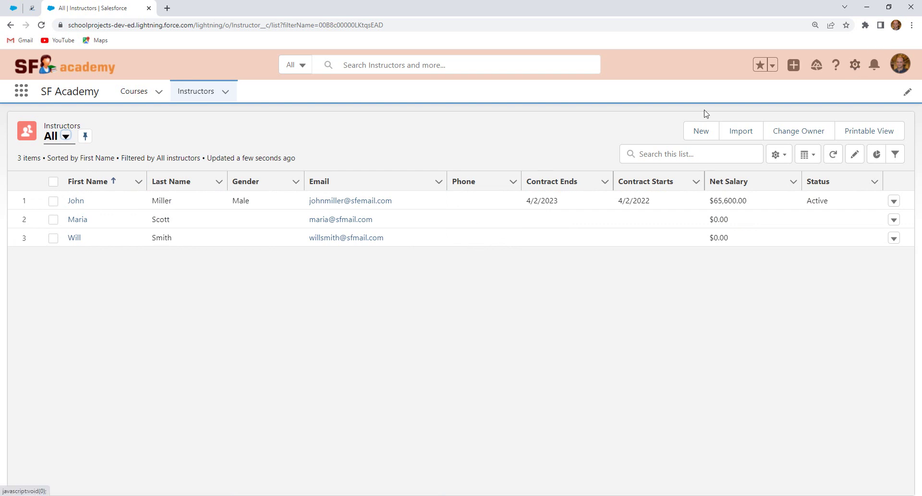
{"action": "left_click", "coordinate": [855, 65]}
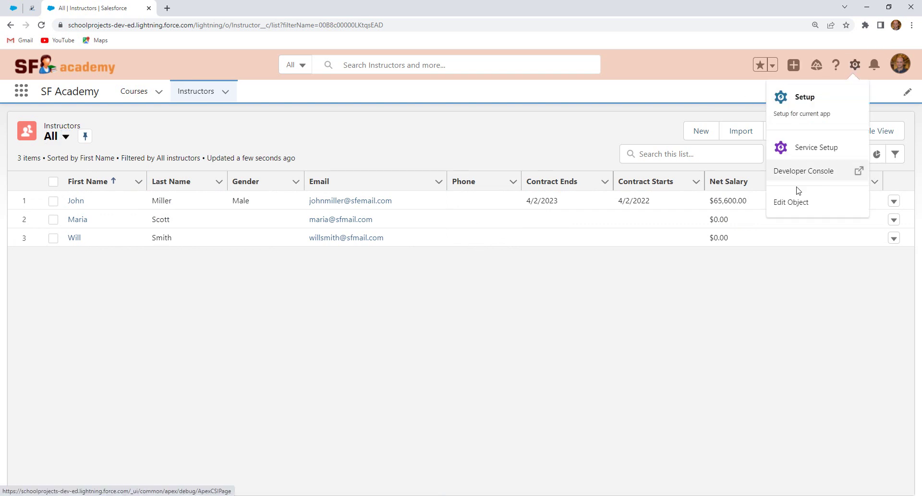
{"action": "left_click", "coordinate": [799, 208]}
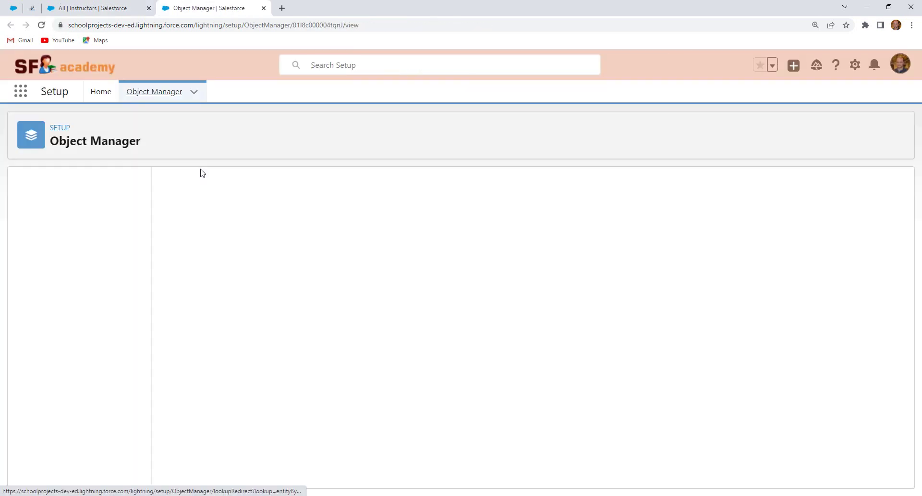
{"action": "left_click", "coordinate": [62, 213]}
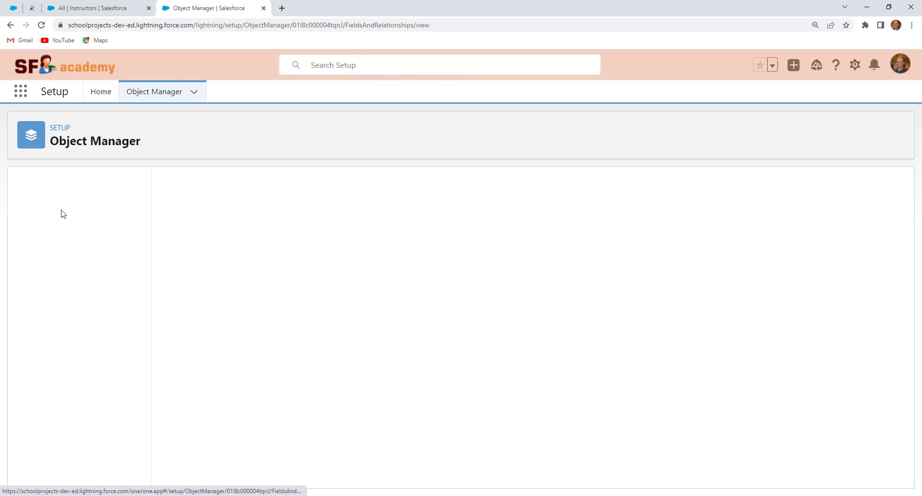
Examine the Instructor object's fields and their data types
{"action": "scroll", "coordinate": [478, 302], "scroll_direction": "down", "scroll_amount": 2}
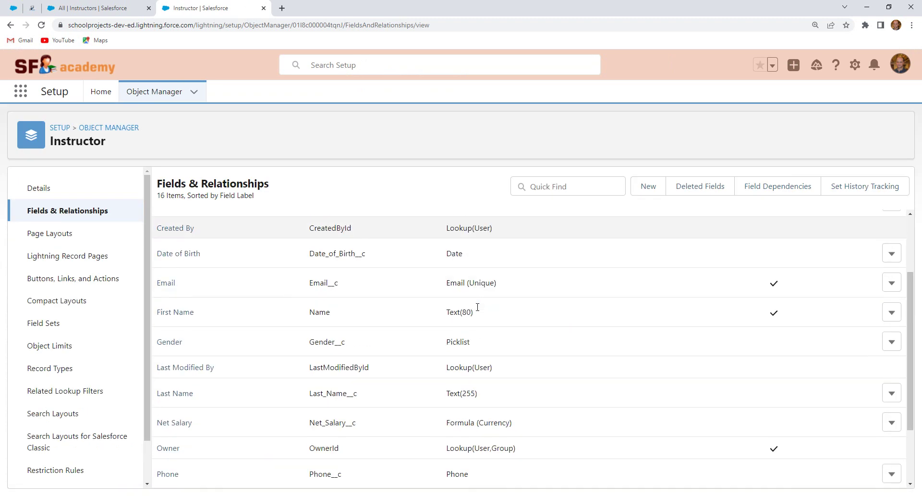
{"action": "scroll", "coordinate": [476, 315], "scroll_direction": "down", "scroll_amount": 2}
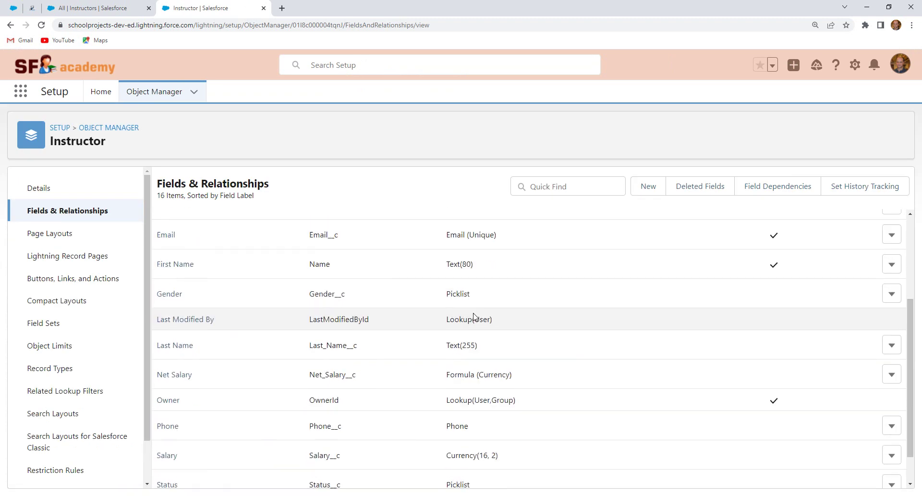
{"action": "scroll", "coordinate": [469, 317], "scroll_direction": "up", "scroll_amount": 2}
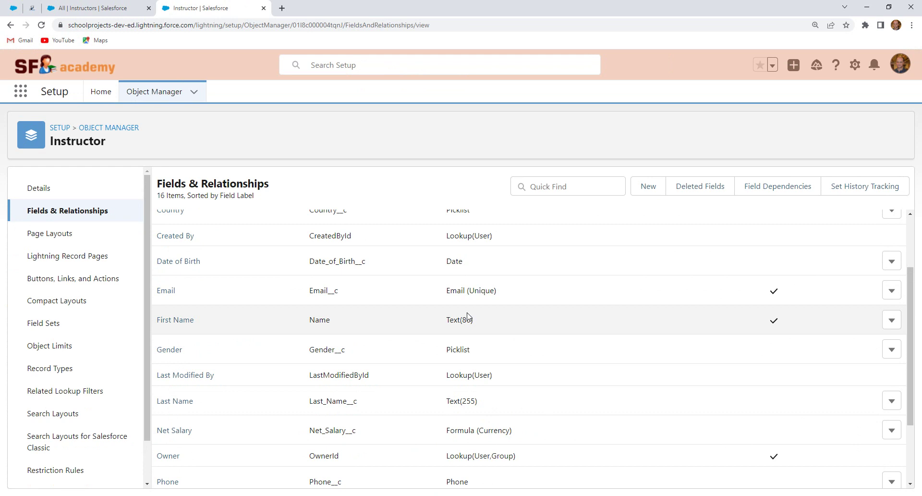
{"action": "scroll", "coordinate": [468, 317], "scroll_direction": "up", "scroll_amount": 2}
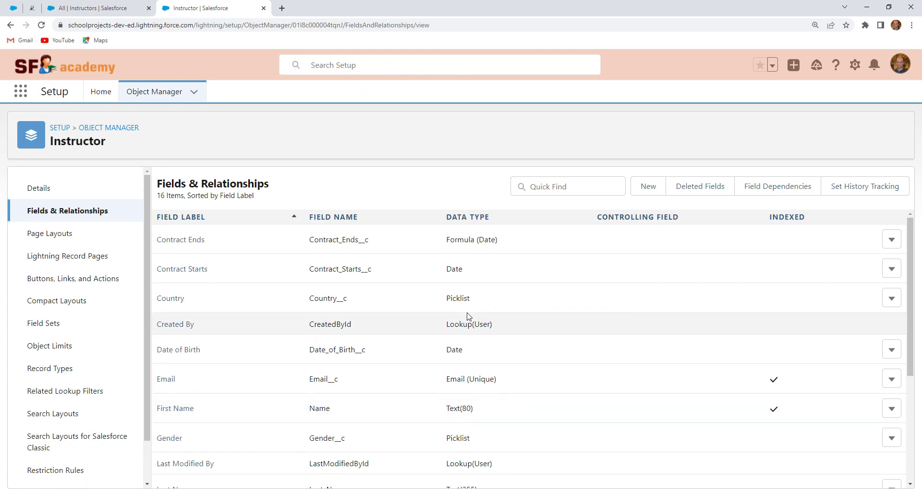
{"action": "scroll", "coordinate": [468, 315], "scroll_direction": "down", "scroll_amount": 4}
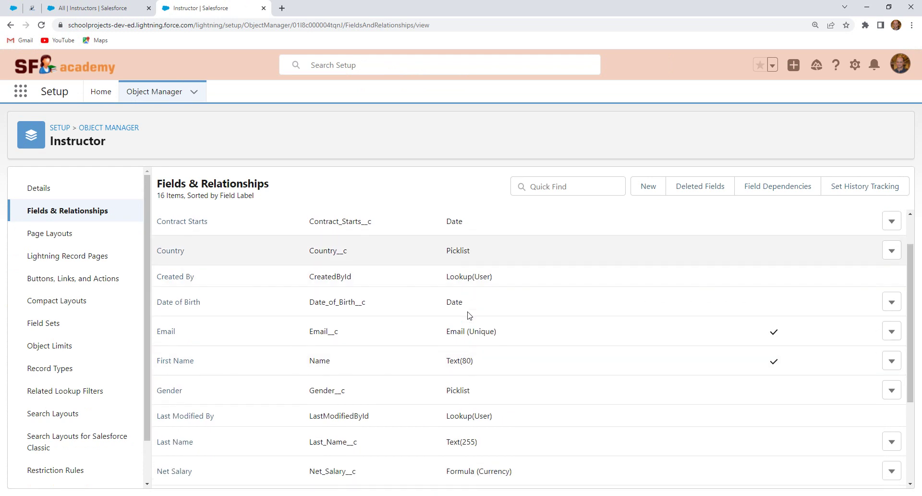
{"action": "scroll", "coordinate": [469, 313], "scroll_direction": "down", "scroll_amount": 1}
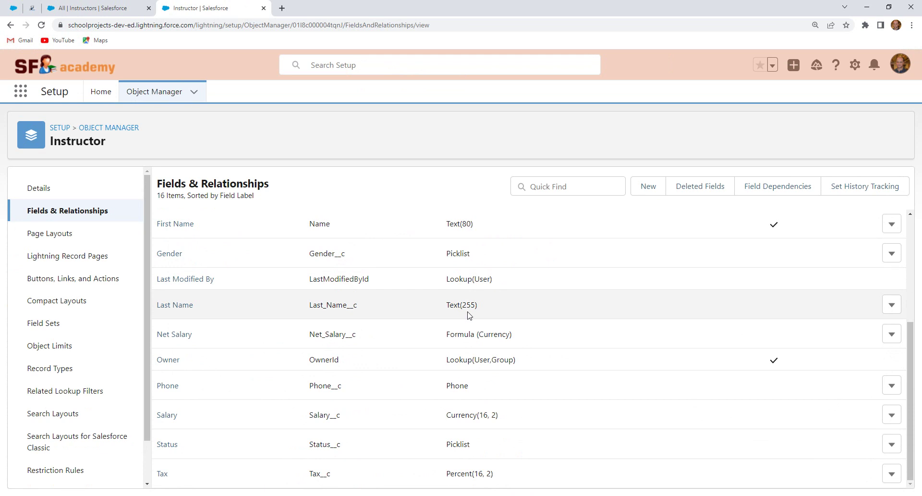
{"action": "scroll", "coordinate": [465, 308], "scroll_direction": "up", "scroll_amount": 3}
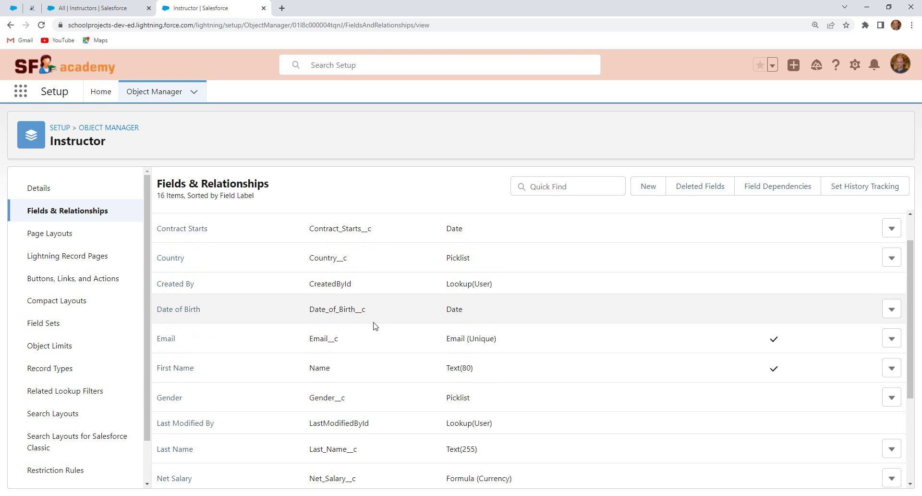
Return to the SF Academy Courses list and open the Course object's Fields & Relationships in setup
{"action": "left_click", "coordinate": [120, 8]}
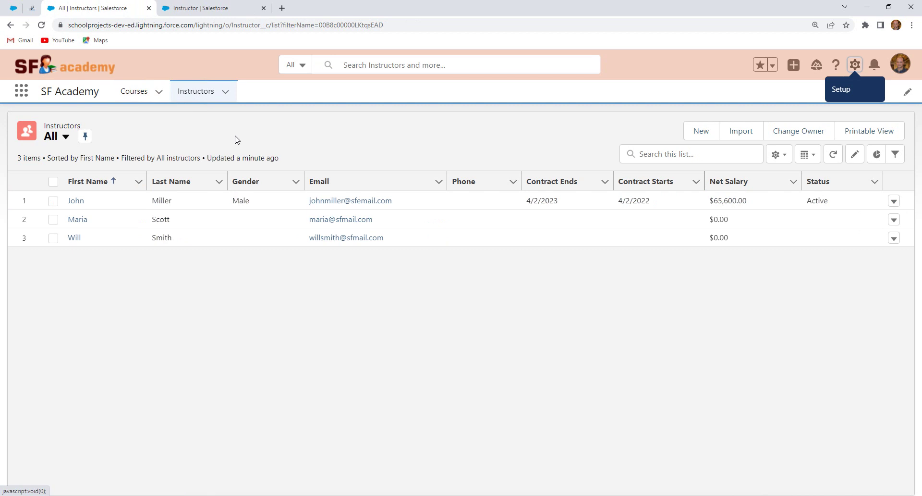
{"action": "left_click", "coordinate": [137, 93]}
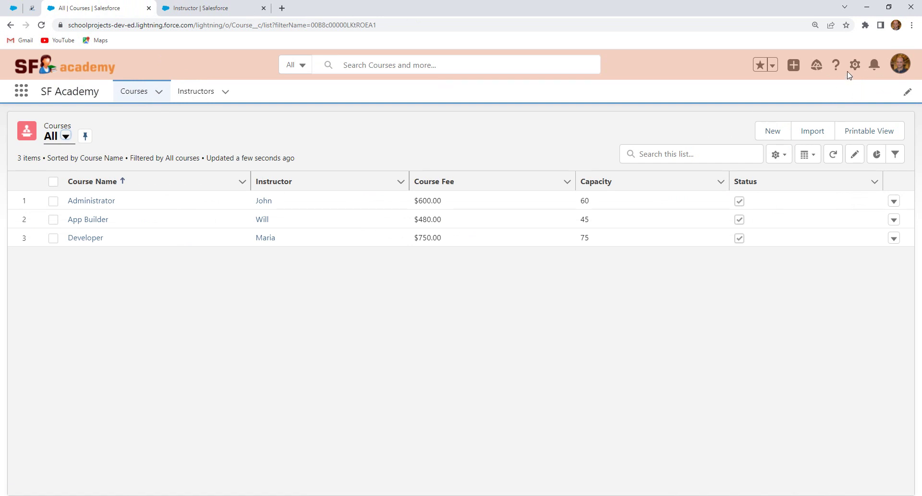
{"action": "left_click", "coordinate": [855, 65]}
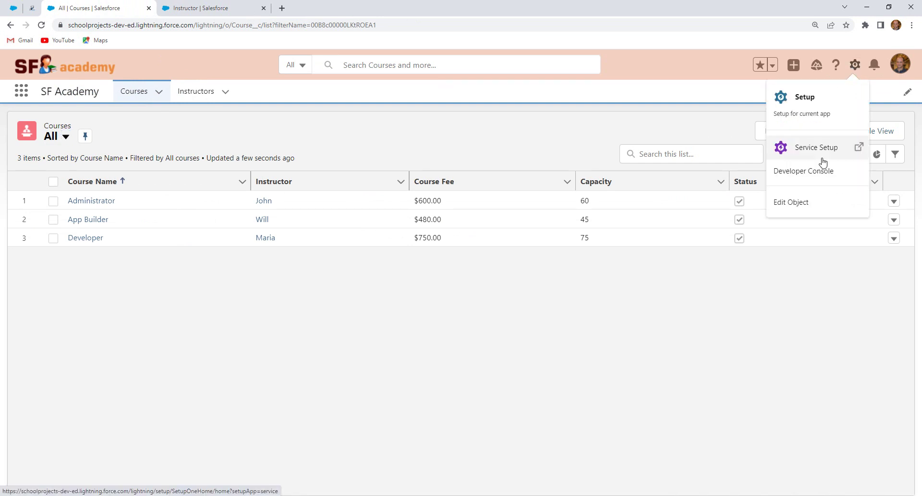
{"action": "left_click", "coordinate": [794, 204]}
{"action": "left_click", "coordinate": [320, 8]}
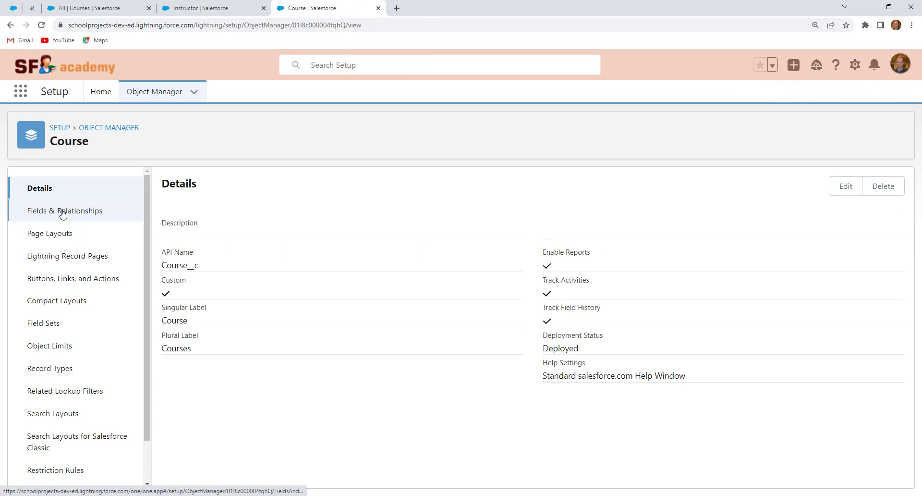
{"action": "left_click", "coordinate": [62, 213]}
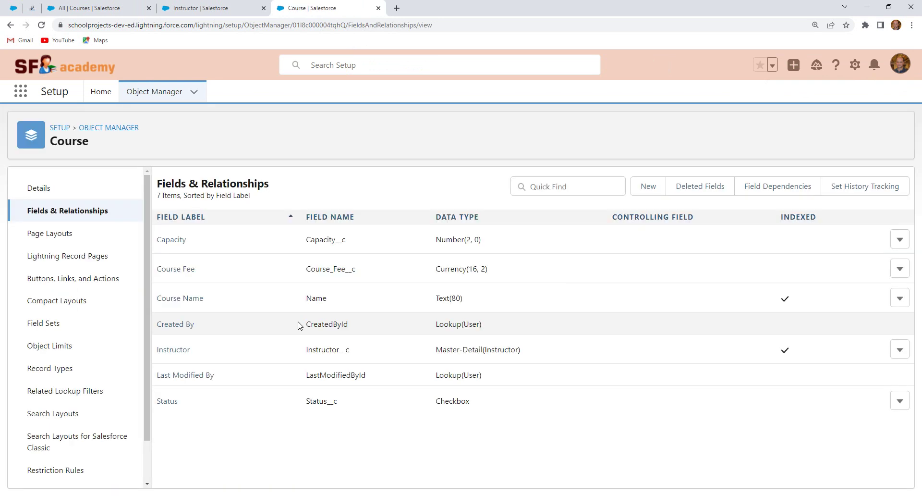
Examine the data type and parent object of the Course object's Instructor relationship field
{"action": "left_click_drag", "start_coordinate": [521, 349], "coordinate": [465, 350]}
{"action": "left_click", "coordinate": [507, 353]}
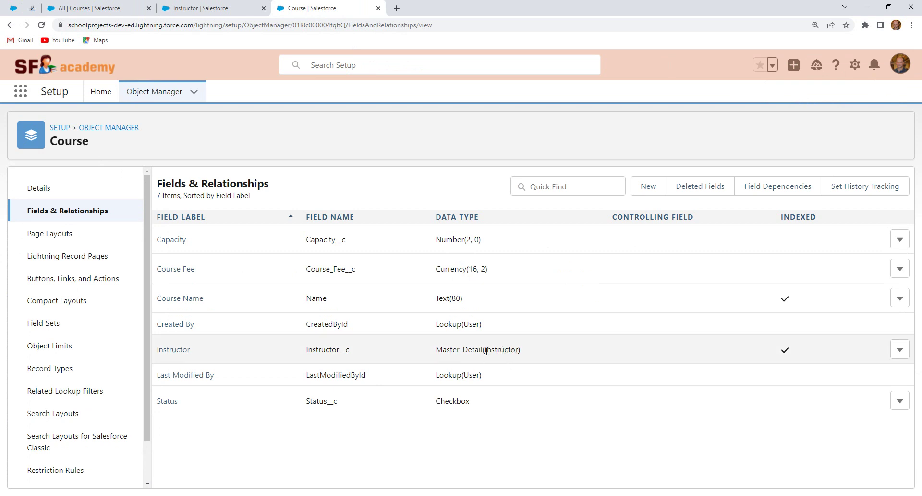
{"action": "left_click_drag", "start_coordinate": [486, 349], "coordinate": [512, 348]}
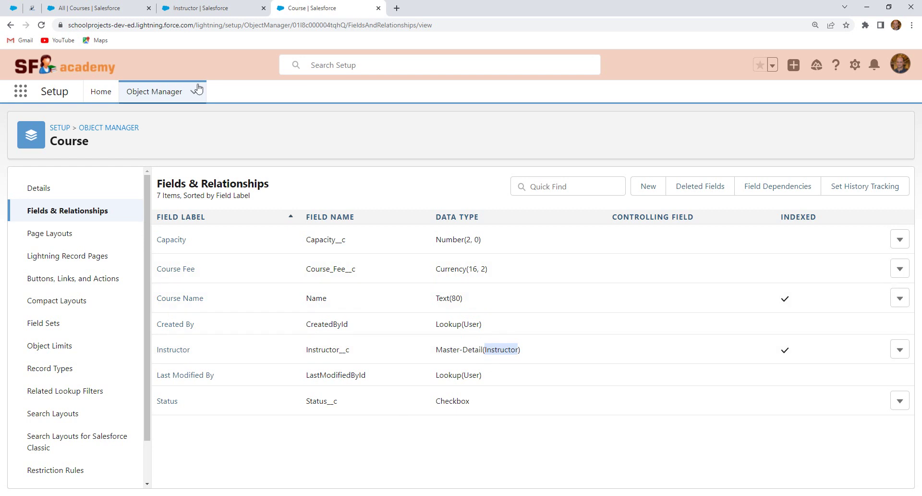
Start a new custom field on the Instructor object and bring its data type choices into view
{"action": "left_click", "coordinate": [201, 13]}
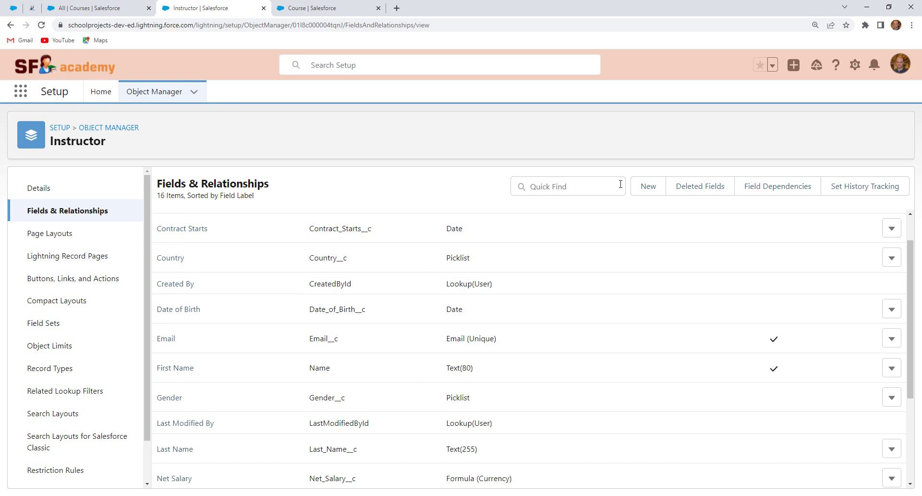
{"action": "left_click", "coordinate": [648, 185]}
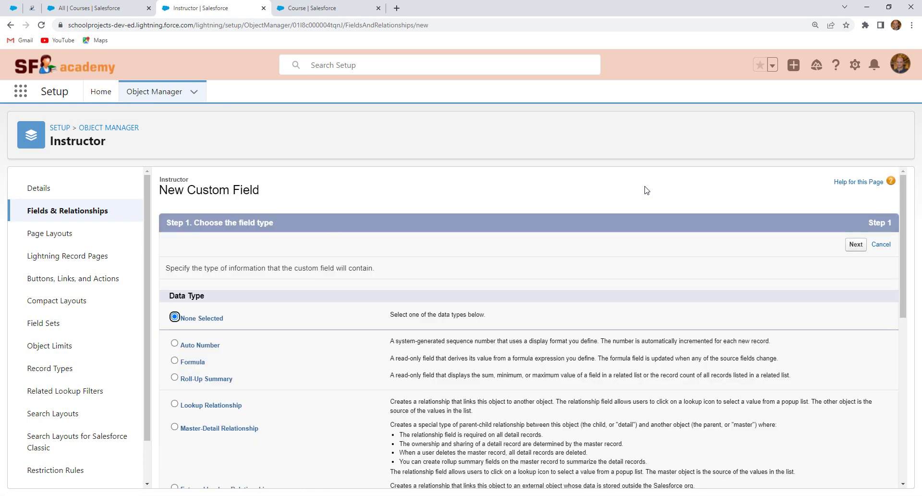
{"action": "scroll", "coordinate": [283, 369], "scroll_direction": "down", "scroll_amount": 2}
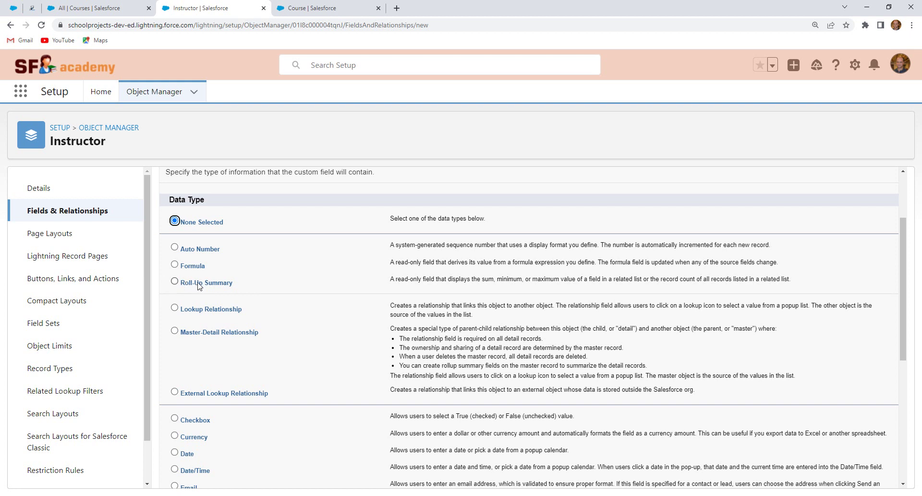
Start a new custom field on the Course object to check whether Roll-Up Summary is available there
{"action": "left_click", "coordinate": [308, 8]}
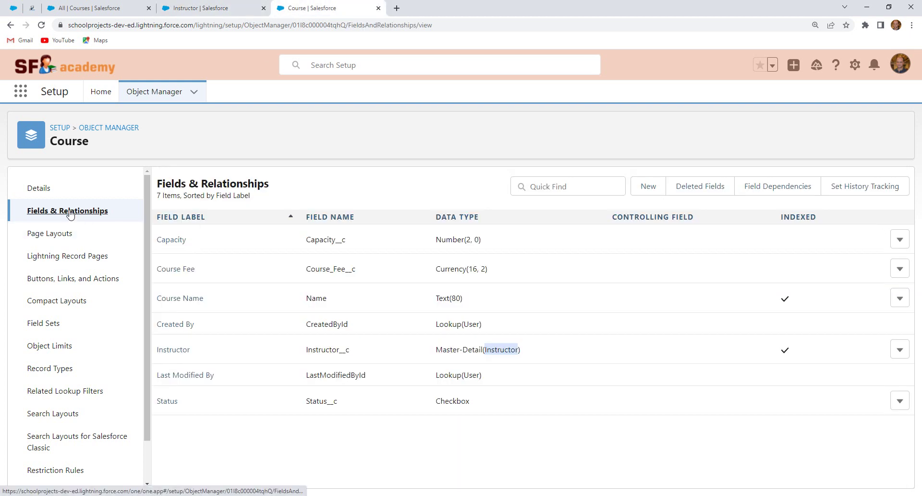
{"action": "left_click", "coordinate": [648, 188]}
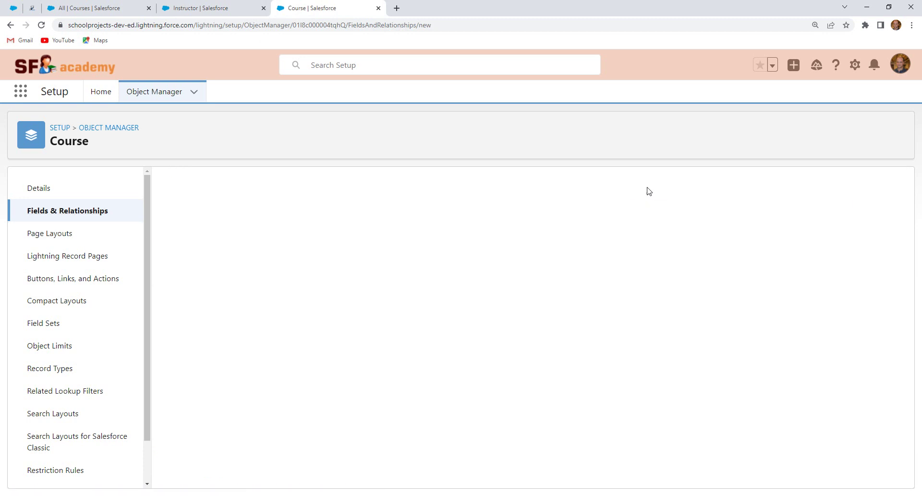
{"action": "scroll", "coordinate": [210, 349], "scroll_direction": "down", "scroll_amount": 2}
{"action": "mouse_move", "coordinate": [238, 287]}
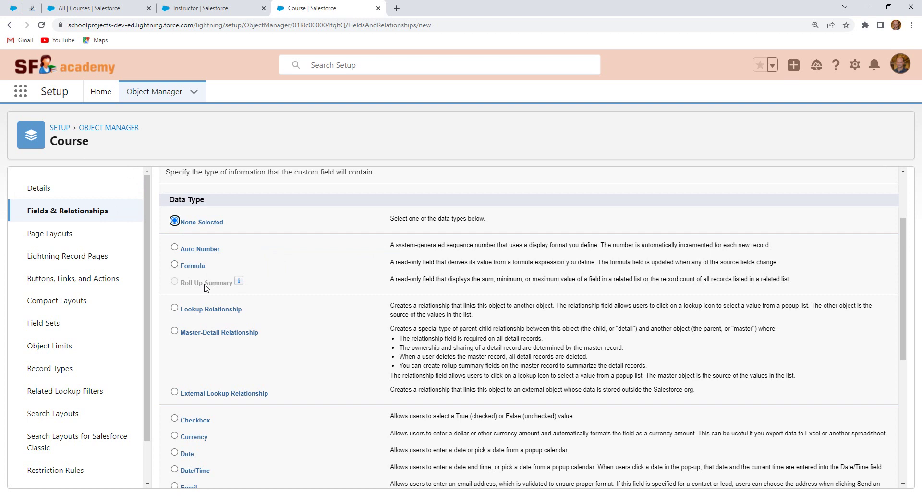
Choose Roll-Up Summary as the data type of the new Instructor field and continue to its details
{"action": "left_click", "coordinate": [204, 8]}
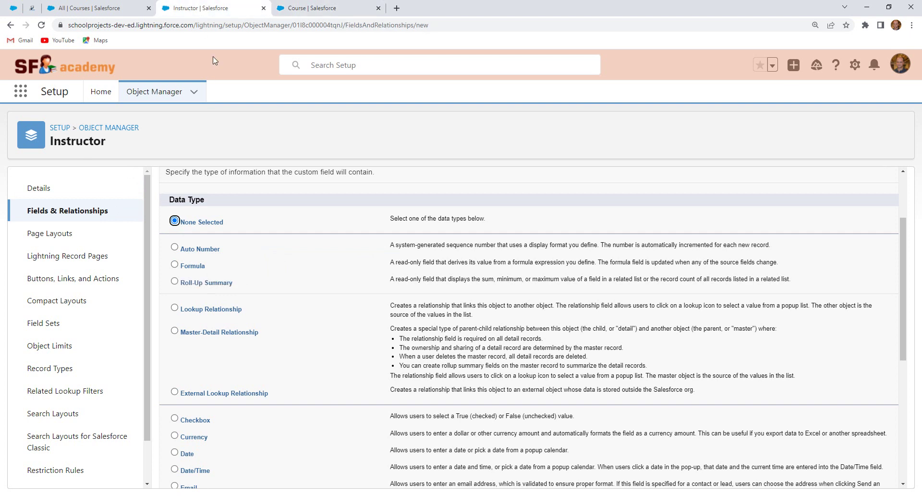
{"action": "left_click", "coordinate": [206, 283]}
{"action": "scroll", "coordinate": [903, 252], "scroll_direction": "up", "scroll_amount": 3}
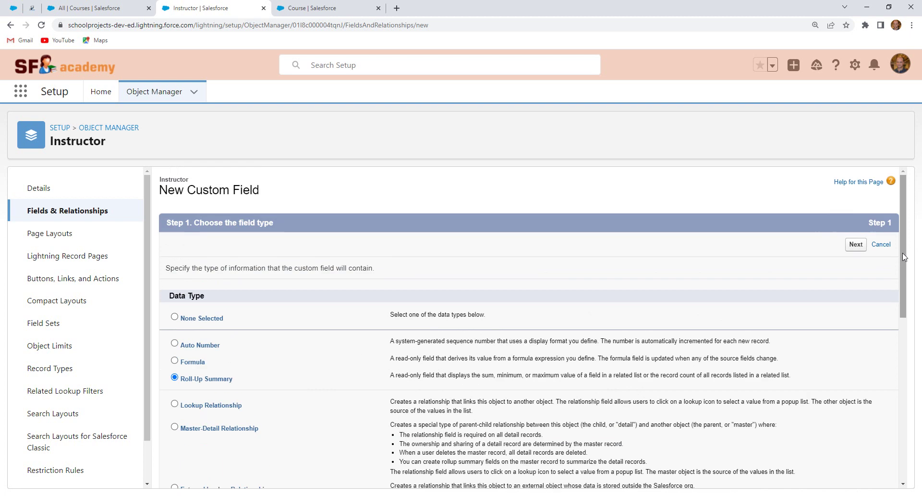
{"action": "left_click", "coordinate": [858, 244]}
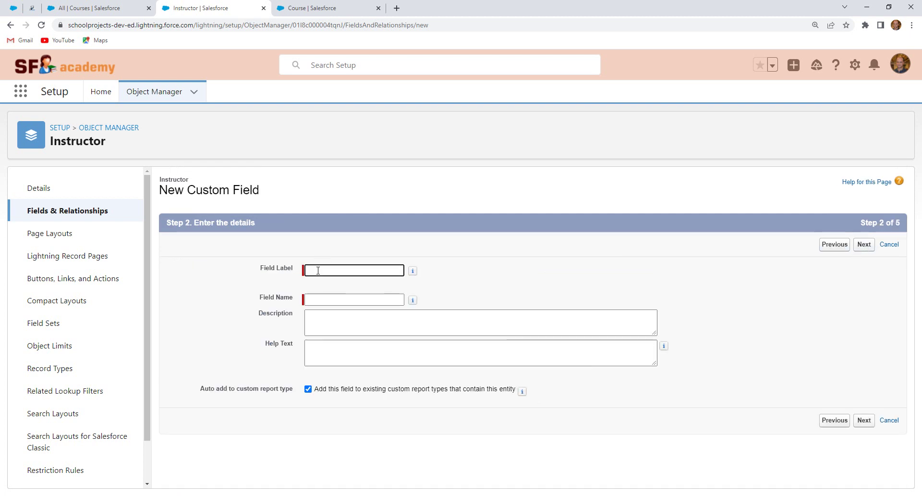
Label the new field Total Courses and continue to the summary calculation
{"action": "type", "text": "Total Courses"}
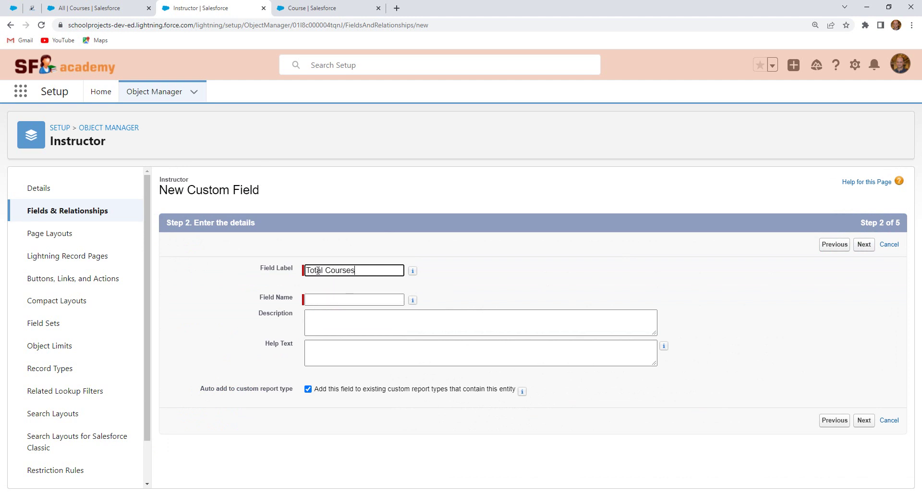
{"action": "left_click", "coordinate": [470, 288]}
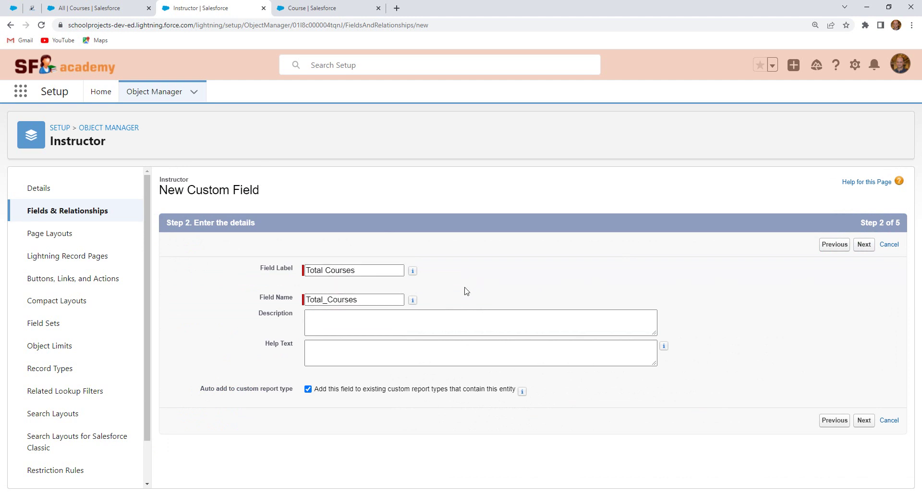
{"action": "left_click", "coordinate": [864, 420]}
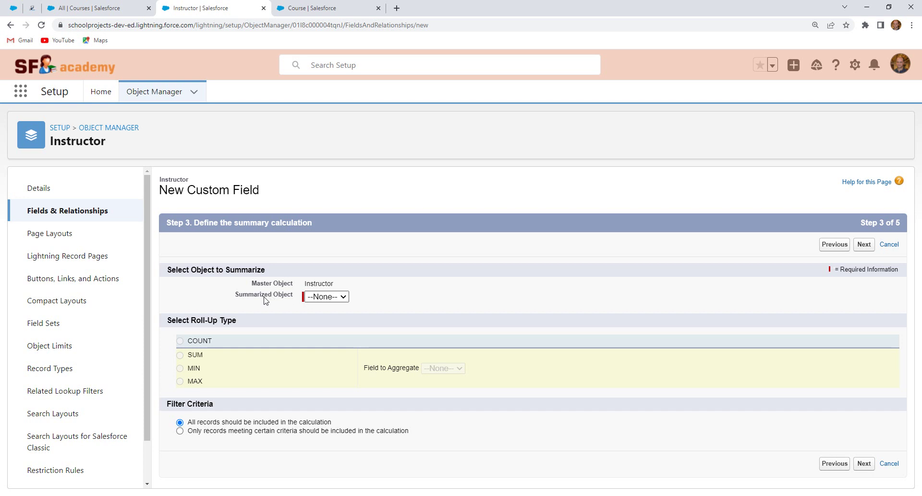
Set Courses as the summarized object with the roll-up type COUNT
{"action": "left_click", "coordinate": [330, 298]}
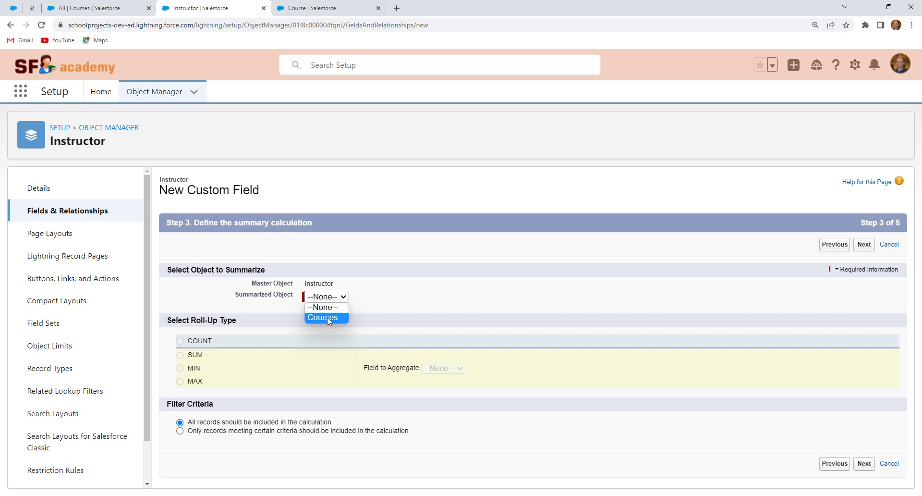
{"action": "left_click", "coordinate": [327, 318]}
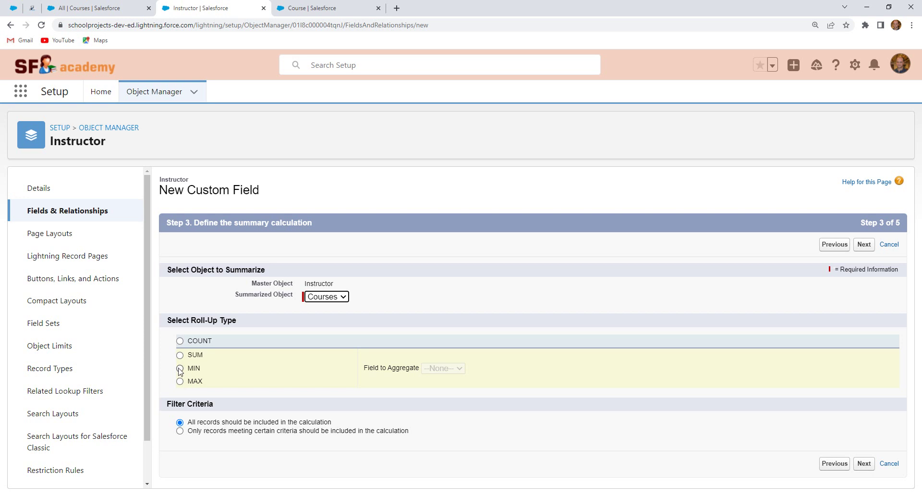
{"action": "left_click", "coordinate": [180, 341]}
{"action": "left_click", "coordinate": [180, 430]}
{"action": "scroll", "coordinate": [215, 433], "scroll_direction": "down", "scroll_amount": 2}
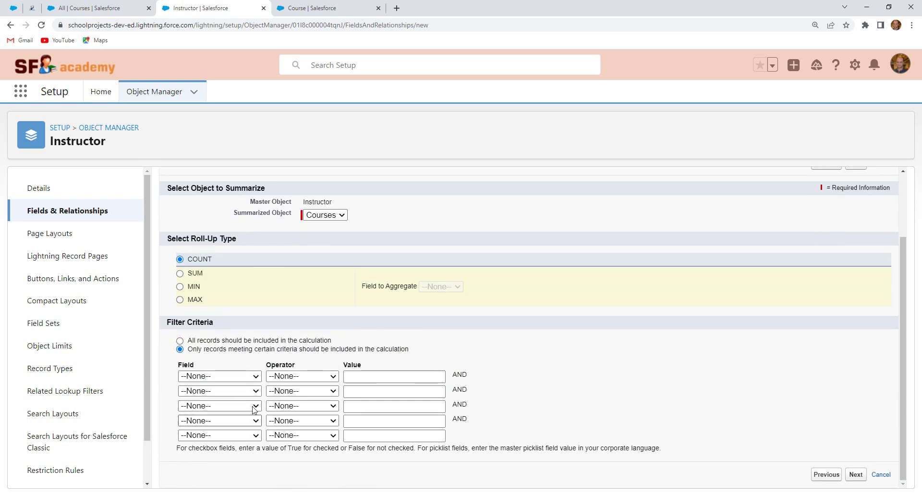
{"action": "left_click", "coordinate": [180, 340]}
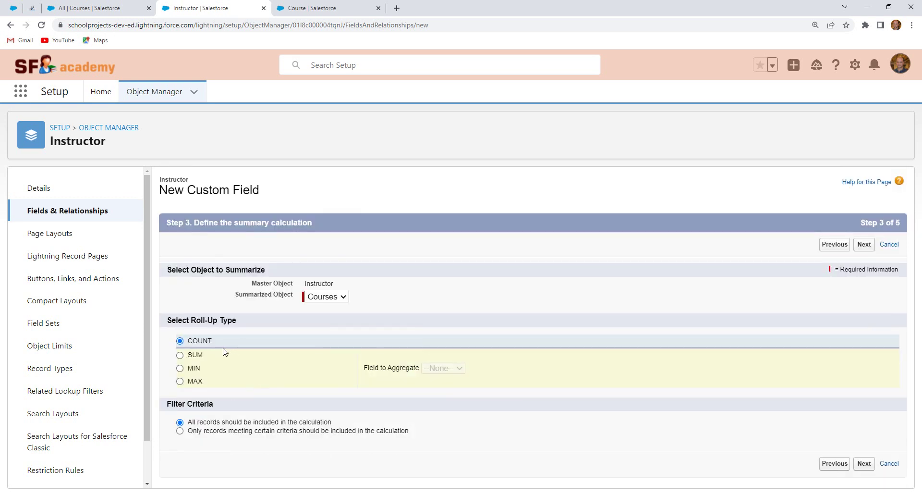
Keep the default filter criteria, field-level security and Instructor Layout assignment, and save the Total Courses field
{"action": "left_click", "coordinate": [866, 246]}
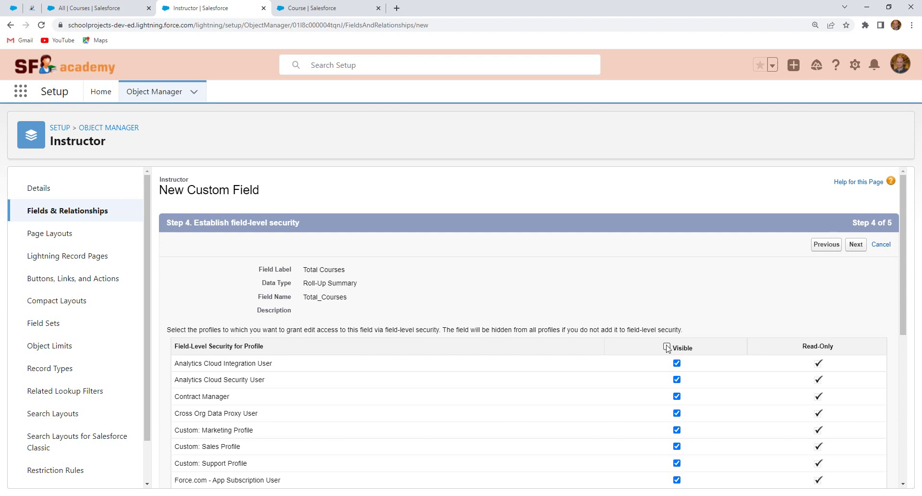
{"action": "left_click", "coordinate": [856, 245]}
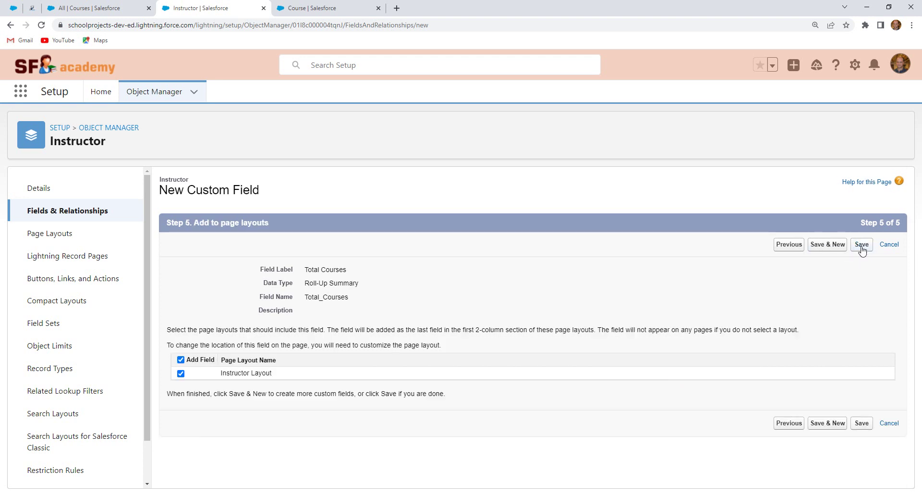
{"action": "left_click", "coordinate": [862, 245]}
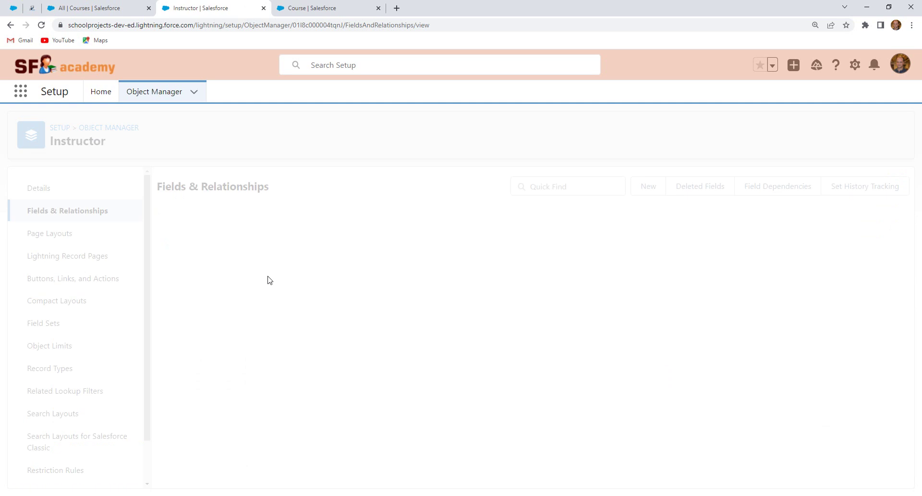
Find the Total Courses field in the Instructor object's field list and check its data type
{"action": "scroll", "coordinate": [380, 329], "scroll_direction": "down", "scroll_amount": 1}
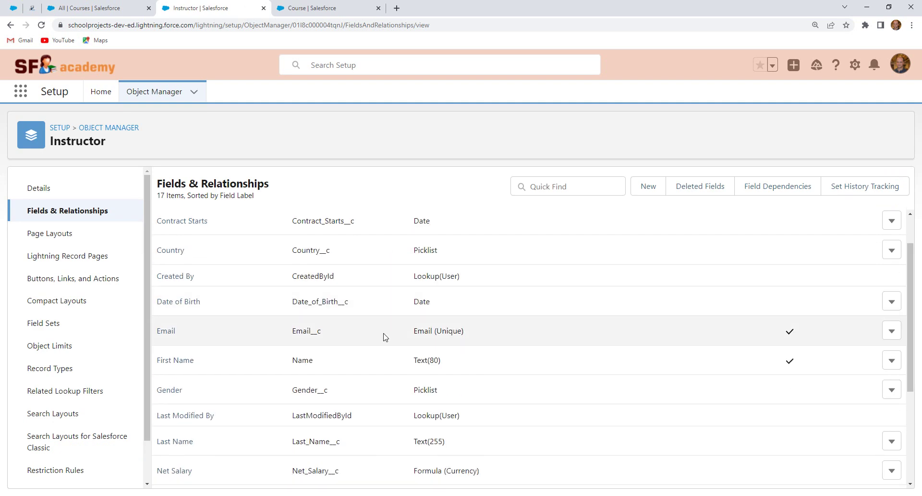
{"action": "scroll", "coordinate": [384, 337], "scroll_direction": "down", "scroll_amount": 2}
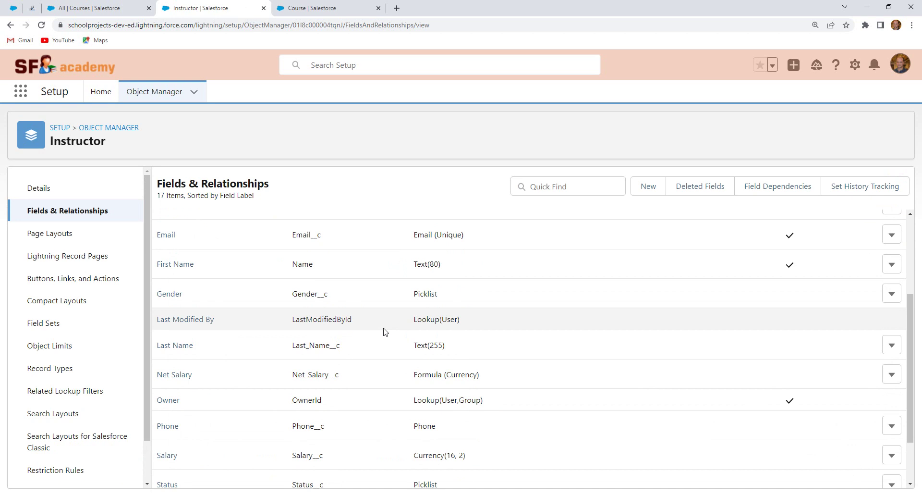
{"action": "scroll", "coordinate": [383, 331], "scroll_direction": "down", "scroll_amount": 2}
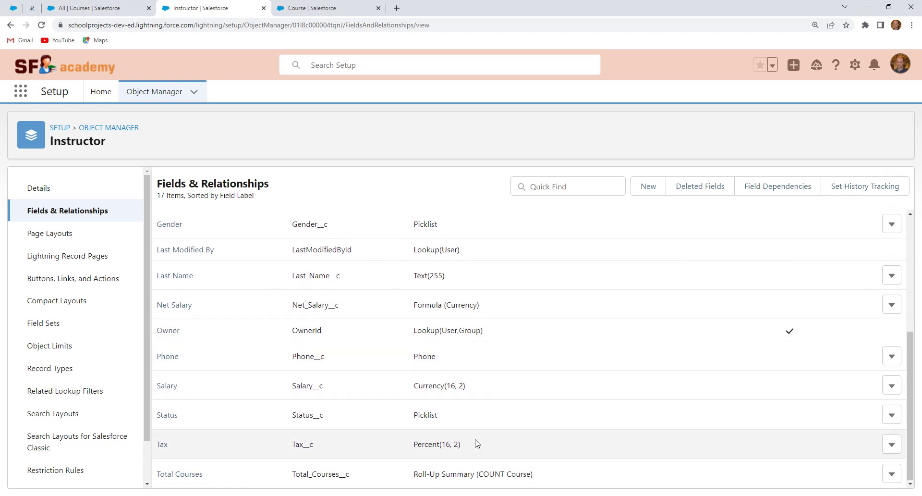
{"action": "left_click_drag", "start_coordinate": [535, 475], "coordinate": [416, 470]}
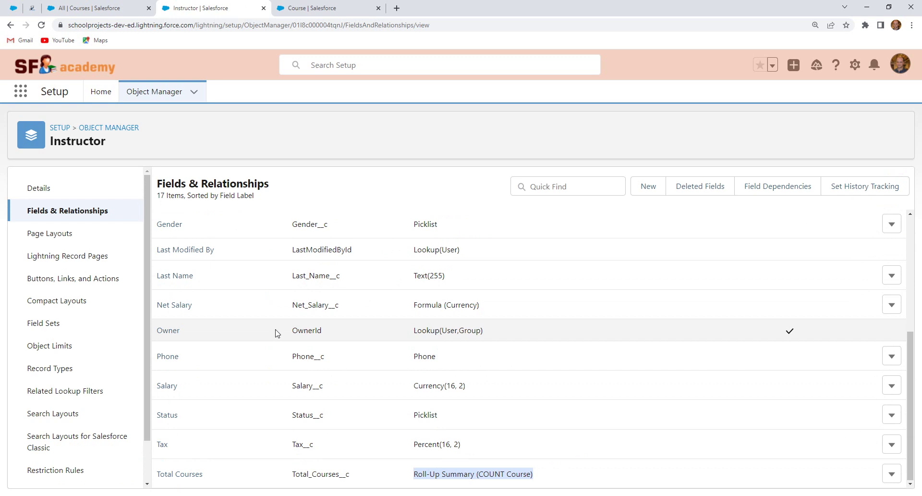
Add Total Courses to the visible fields of the All Instructors list view in the SF Academy app
{"action": "left_click", "coordinate": [109, 9]}
{"action": "left_click", "coordinate": [192, 94]}
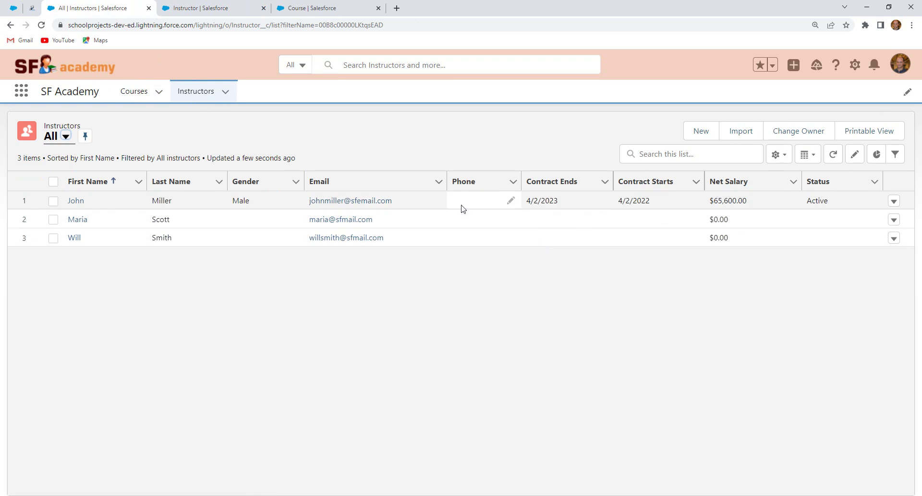
{"action": "left_click", "coordinate": [782, 155]}
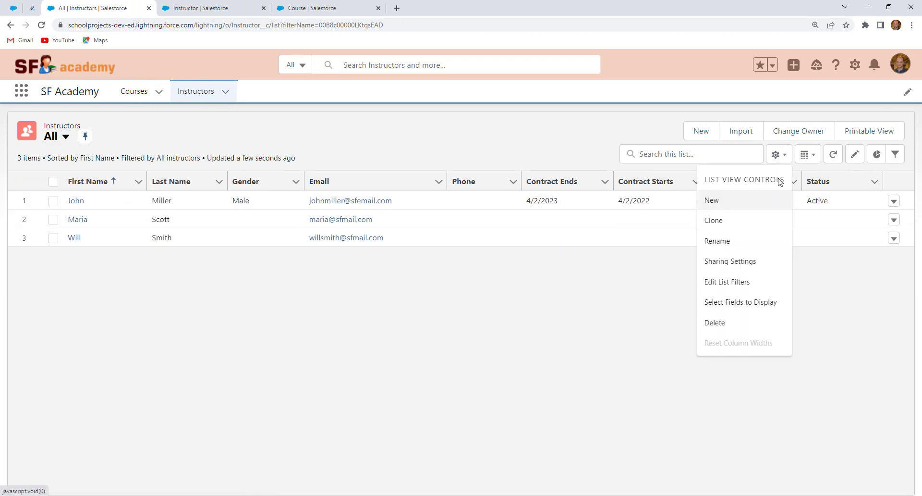
{"action": "left_click", "coordinate": [739, 308]}
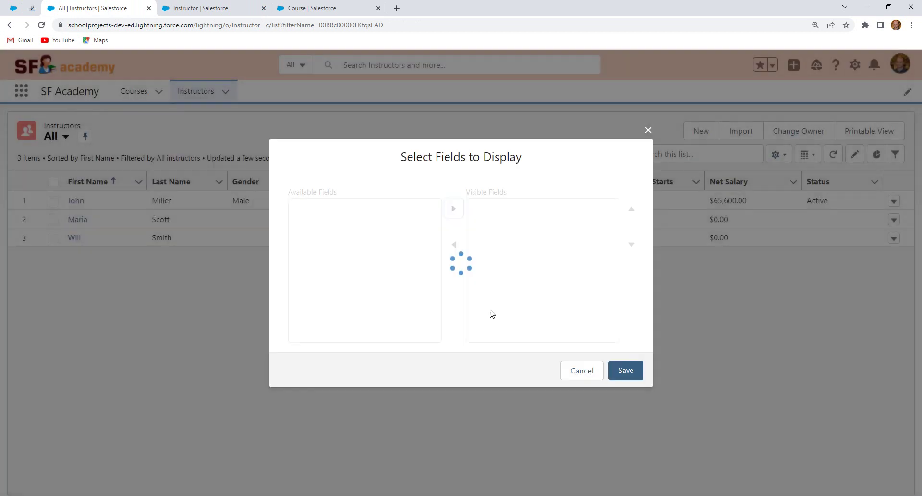
{"action": "scroll", "coordinate": [346, 260], "scroll_direction": "down", "scroll_amount": 2}
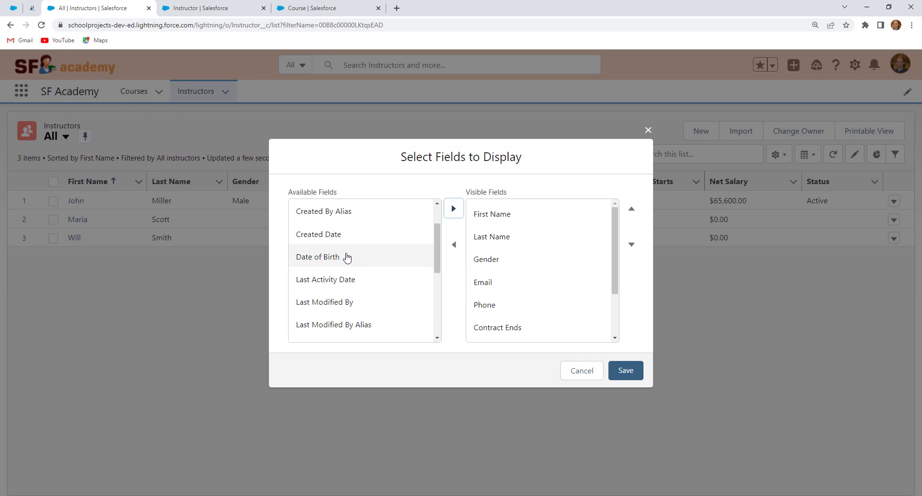
{"action": "scroll", "coordinate": [344, 259], "scroll_direction": "up", "scroll_amount": 2}
{"action": "scroll", "coordinate": [341, 262], "scroll_direction": "down", "scroll_amount": 5}
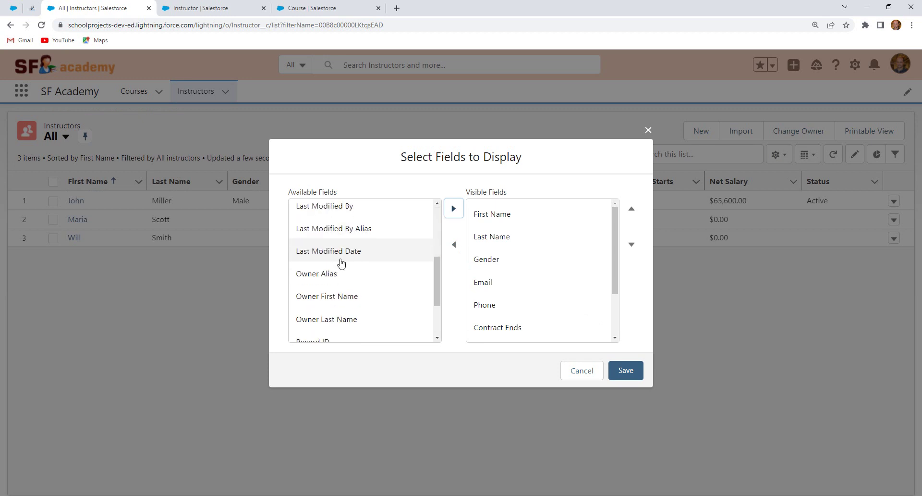
{"action": "left_click", "coordinate": [321, 330]}
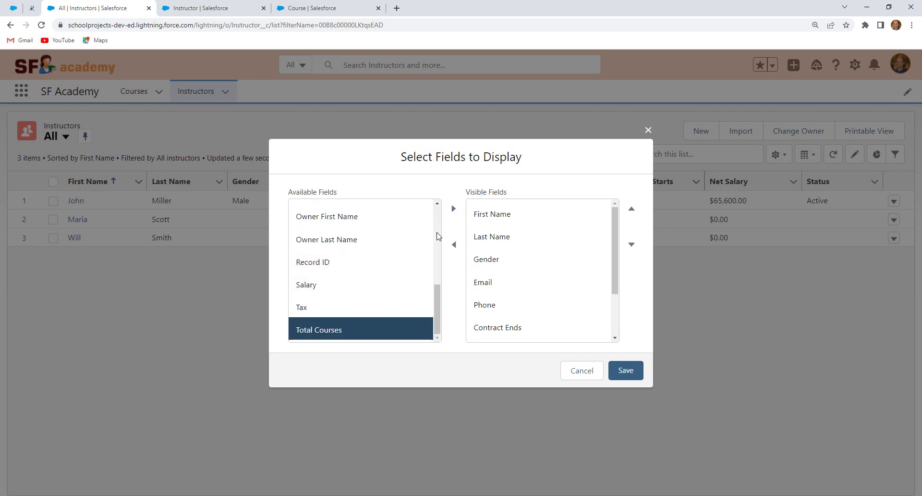
{"action": "left_click", "coordinate": [454, 209]}
{"action": "scroll", "coordinate": [552, 288], "scroll_direction": "down", "scroll_amount": 2}
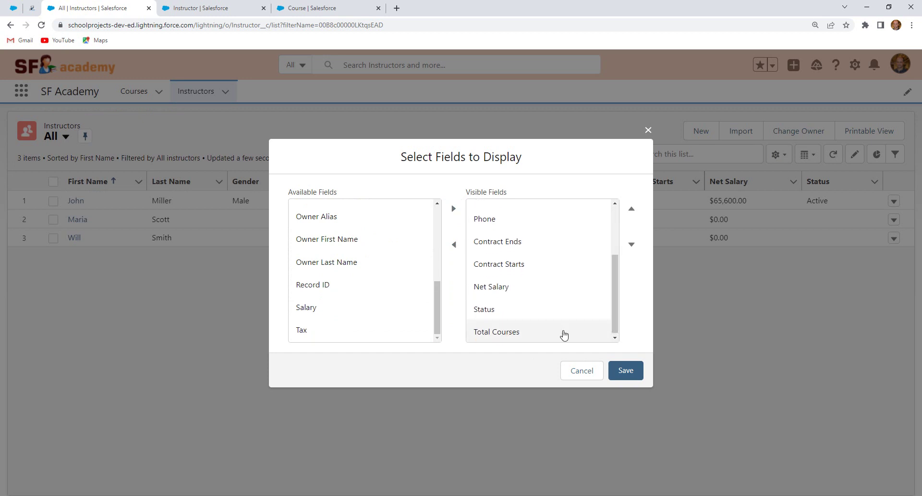
Move Total Courses between Contract Starts and Net Salary in the column order and save the list view
{"action": "left_click", "coordinate": [514, 332]}
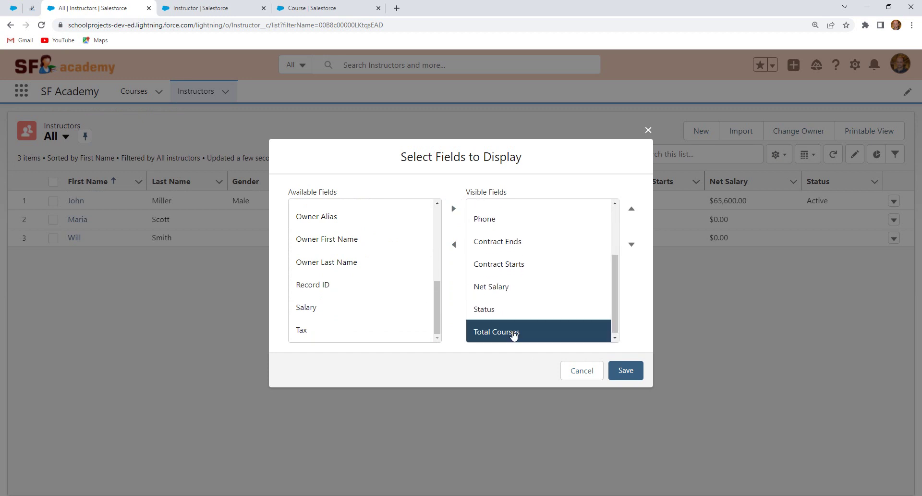
{"action": "left_click", "coordinate": [631, 210]}
{"action": "left_click", "coordinate": [632, 210]}
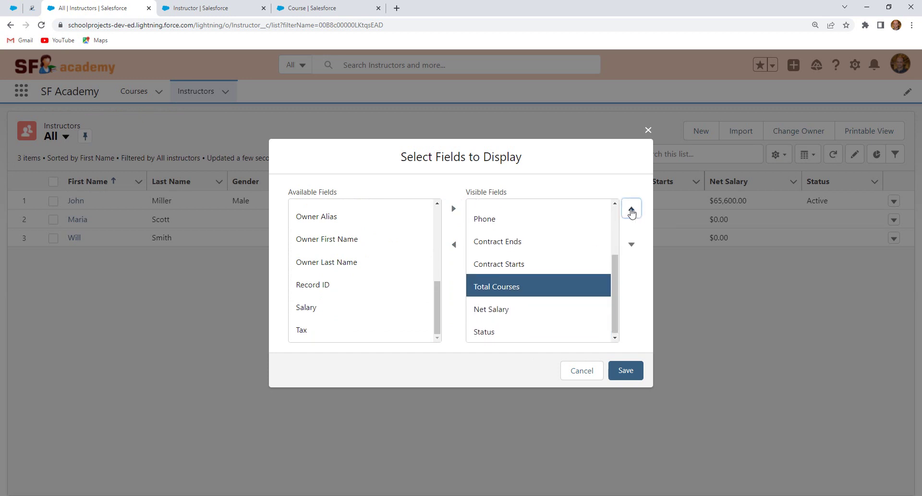
{"action": "left_click", "coordinate": [625, 371]}
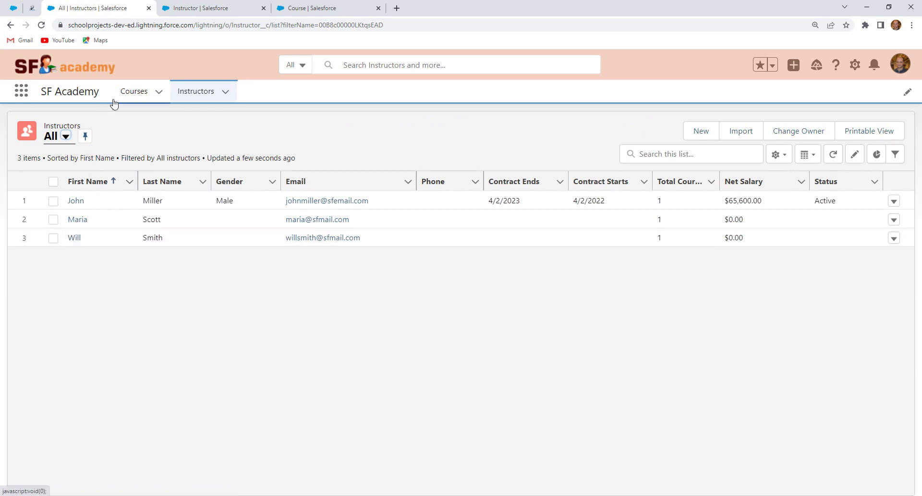
Start a new course record named Flow Builder with a course fee of $240.00 and Status checked
{"action": "left_click", "coordinate": [133, 92]}
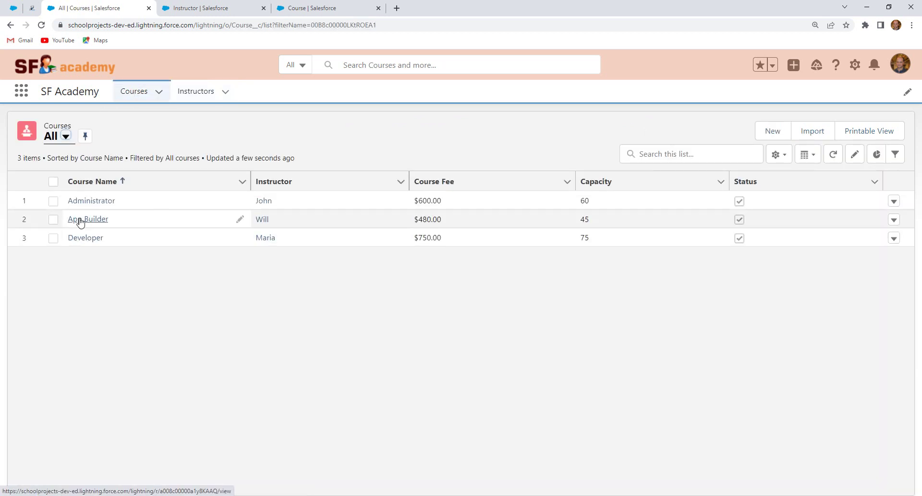
{"action": "left_click", "coordinate": [770, 133]}
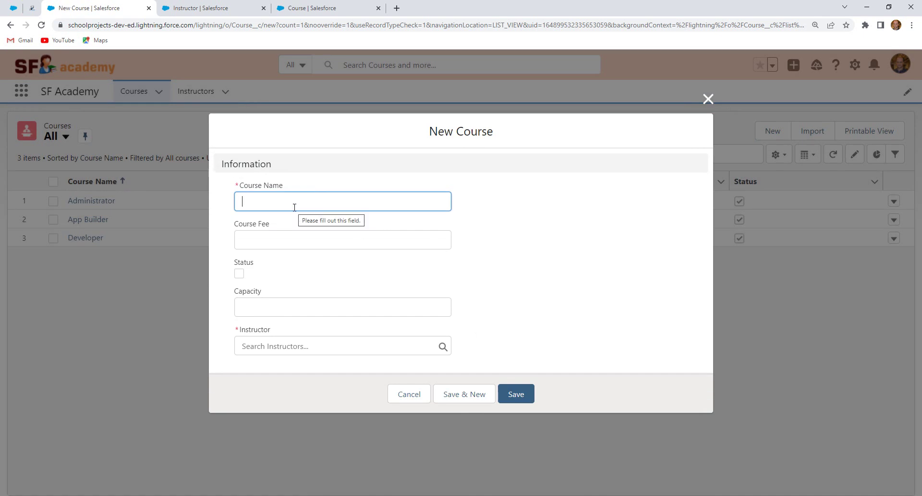
{"action": "type", "text": "Flow Builder"}
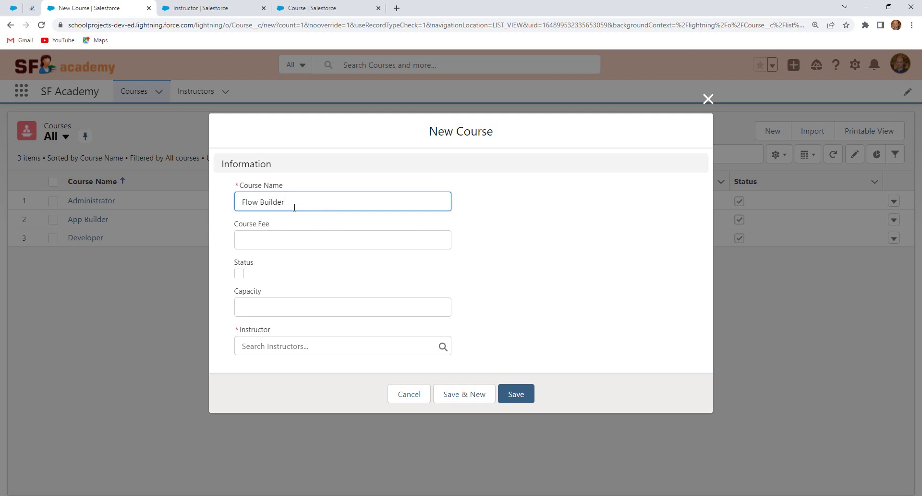
{"action": "left_click", "coordinate": [292, 240]}
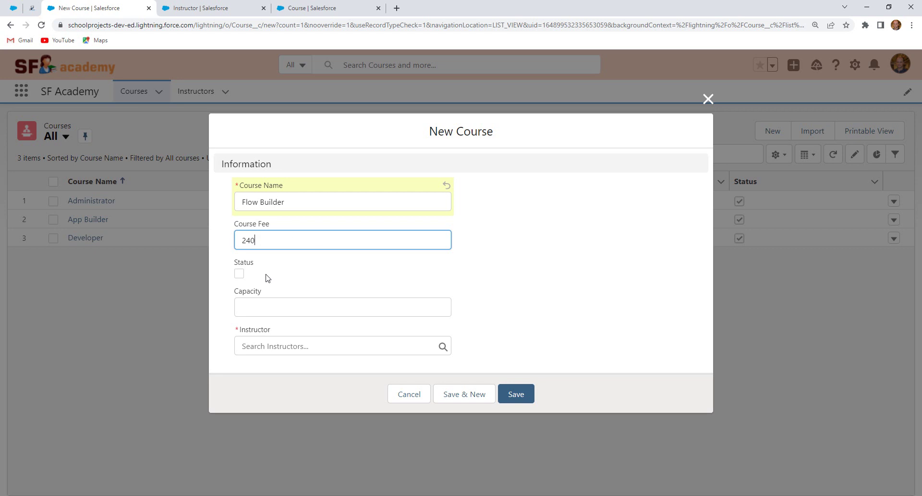
{"action": "left_click", "coordinate": [239, 274]}
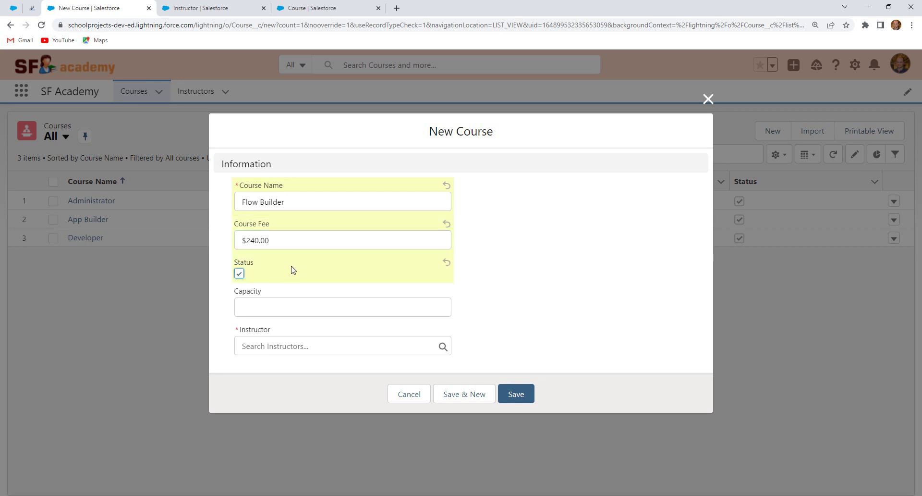
Give the new course a capacity of 75 and the same instructor as the Administrator course, and save it
{"action": "left_click", "coordinate": [302, 301]}
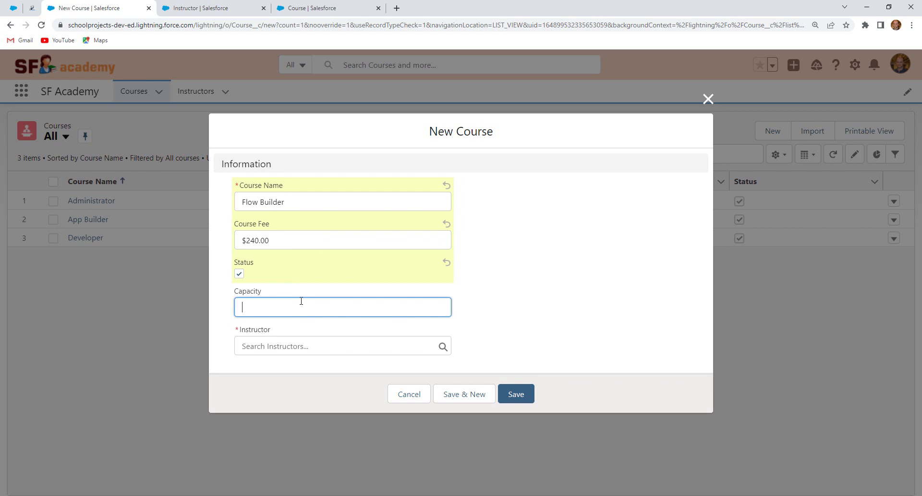
{"action": "left_click", "coordinate": [303, 345]}
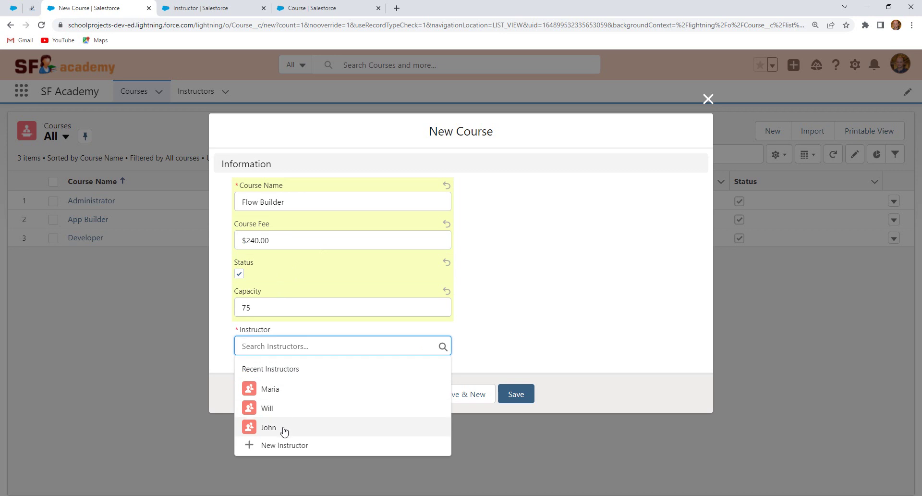
{"action": "left_click", "coordinate": [275, 428]}
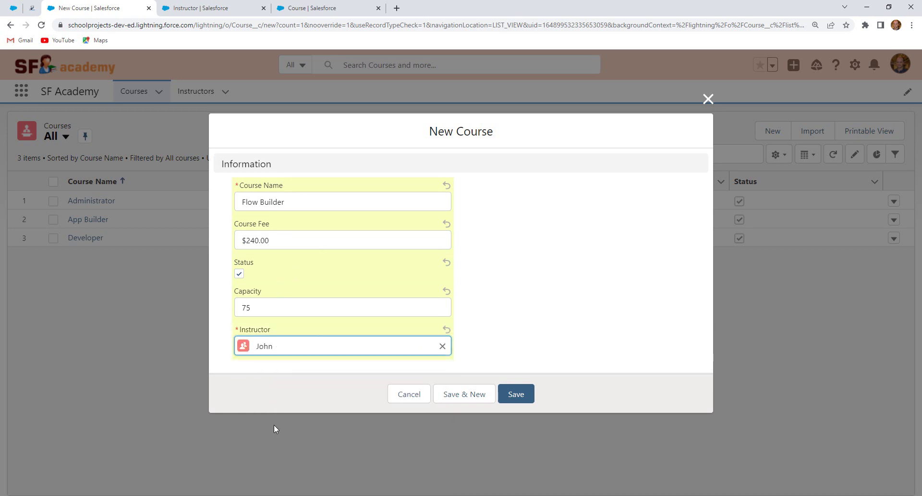
{"action": "left_click", "coordinate": [521, 397]}
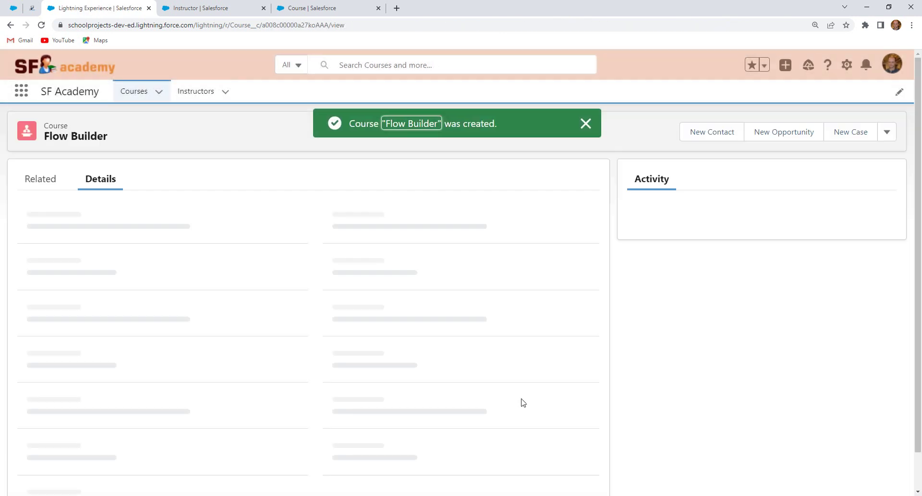
Compare the instructor assignments in the Courses list with the Total Courses column in the Instructors list
{"action": "left_click", "coordinate": [132, 94]}
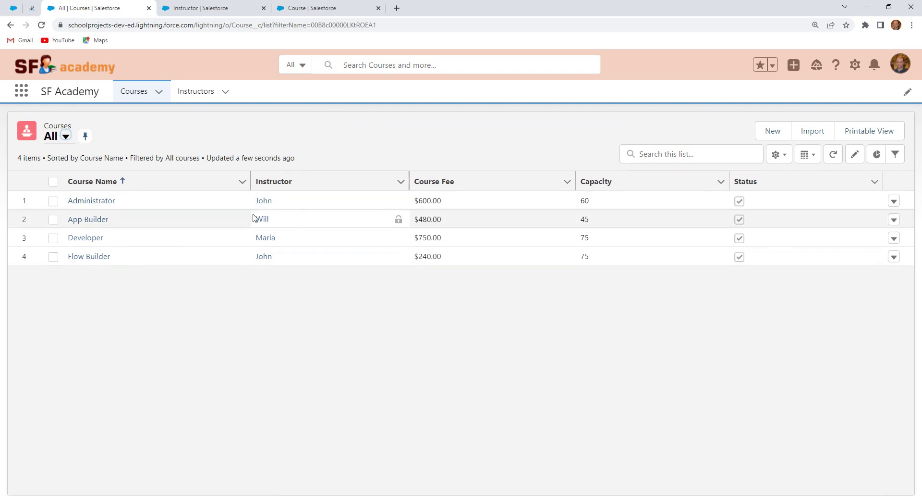
{"action": "left_click", "coordinate": [197, 93]}
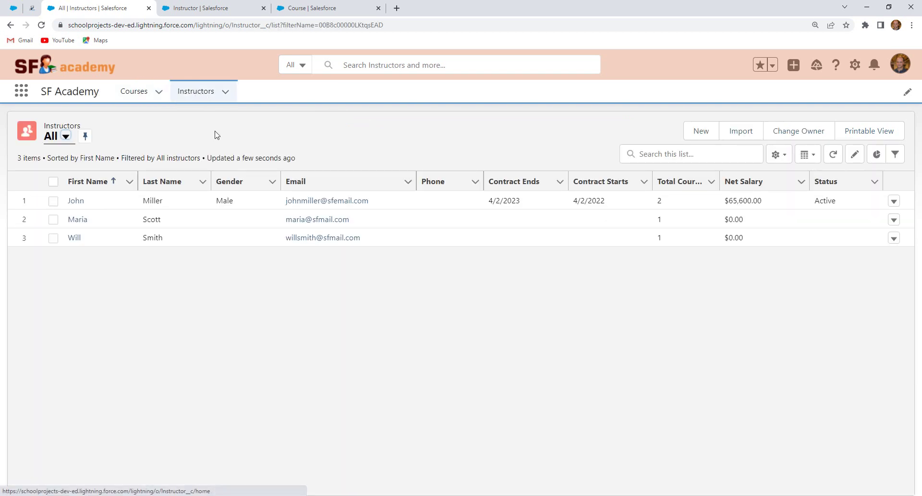
{"action": "left_click", "coordinate": [135, 92]}
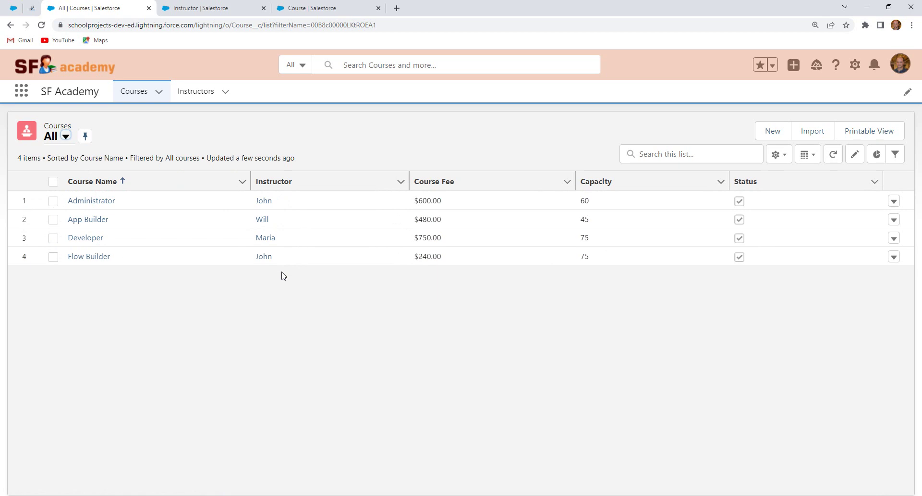
{"action": "left_click", "coordinate": [204, 9]}
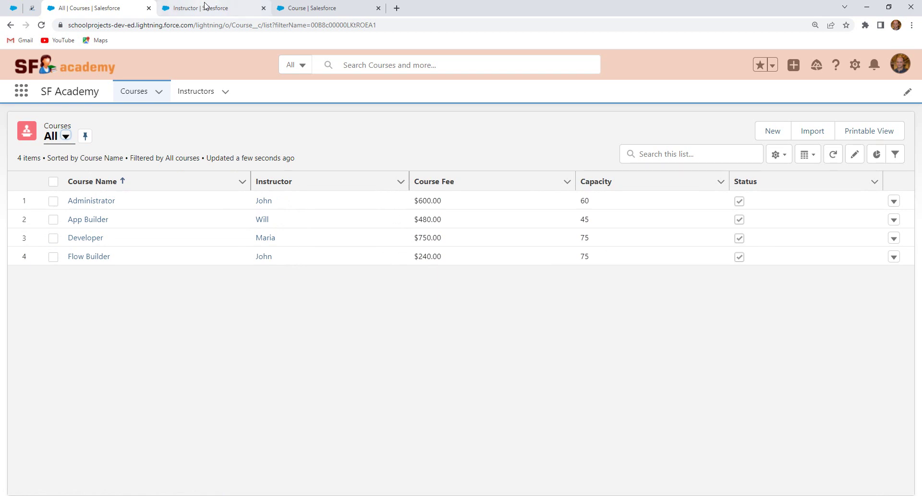
{"action": "left_click", "coordinate": [133, 7]}
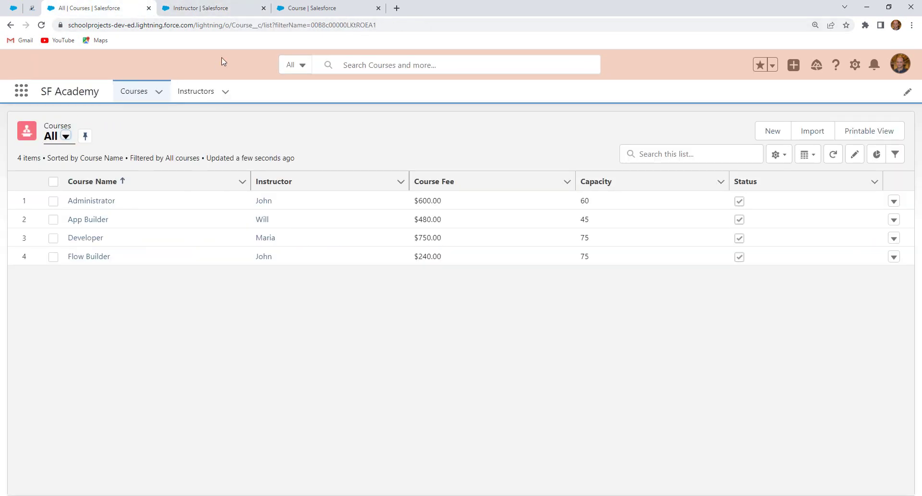
{"action": "left_click", "coordinate": [199, 91]}
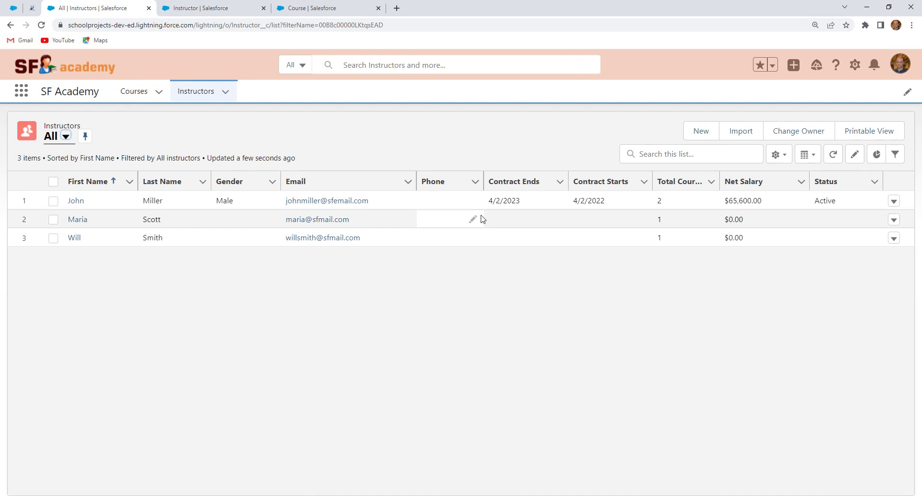